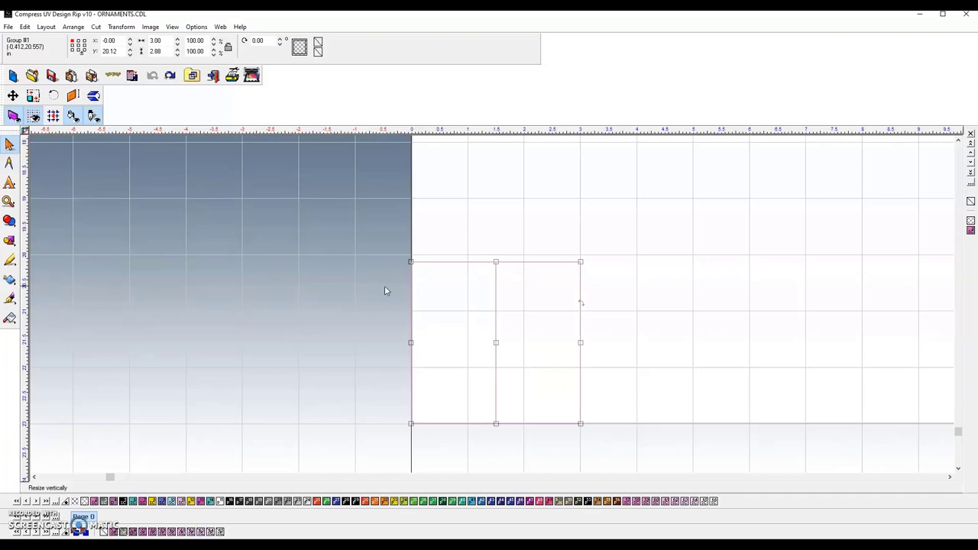
Deselect the template group and show Layer 2, which holds the heart photo.
{"action": "left_click", "coordinate": [418, 289]}
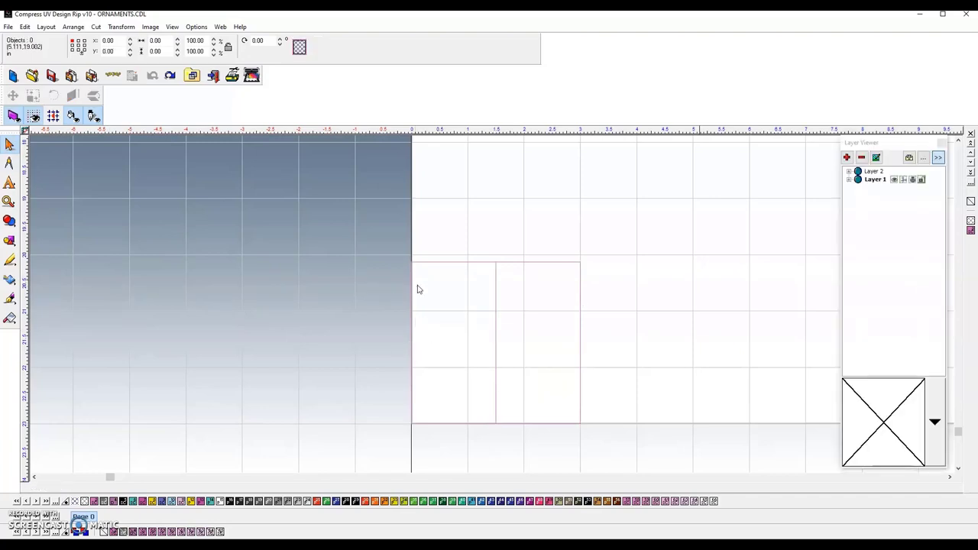
{"action": "left_click", "coordinate": [876, 171]}
{"action": "left_click", "coordinate": [895, 172]}
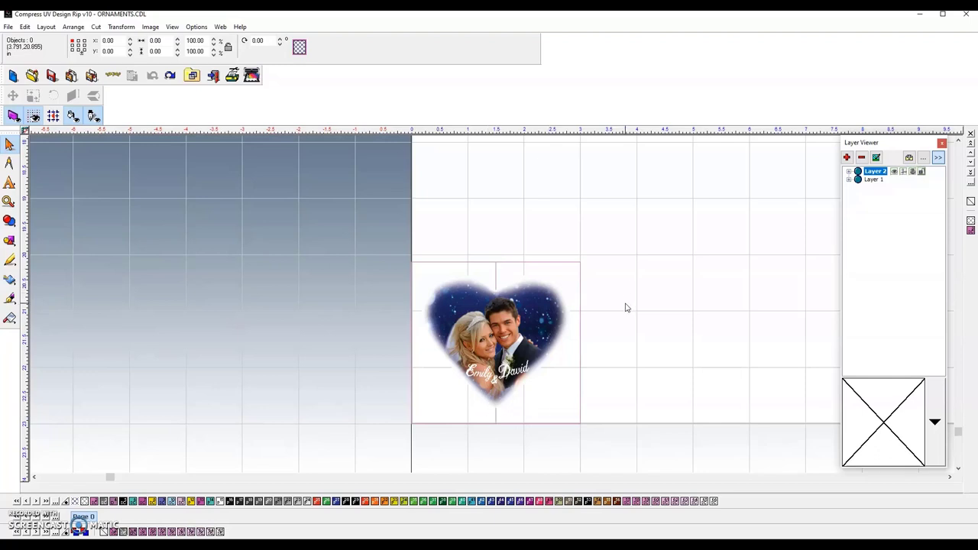
Hide and show Layer 1 and Layer 2 in turn to check what each layer contains.
{"action": "left_click", "coordinate": [874, 180]}
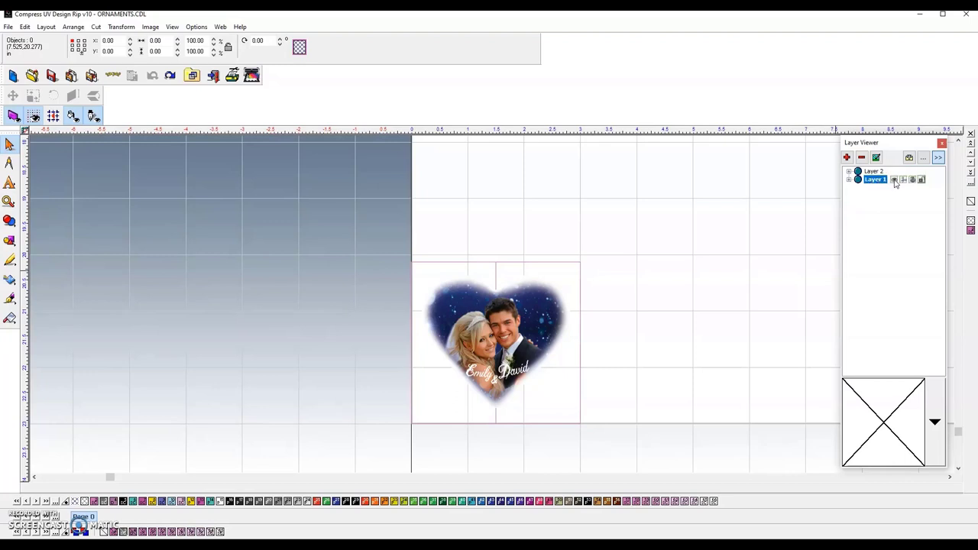
{"action": "left_click", "coordinate": [895, 181]}
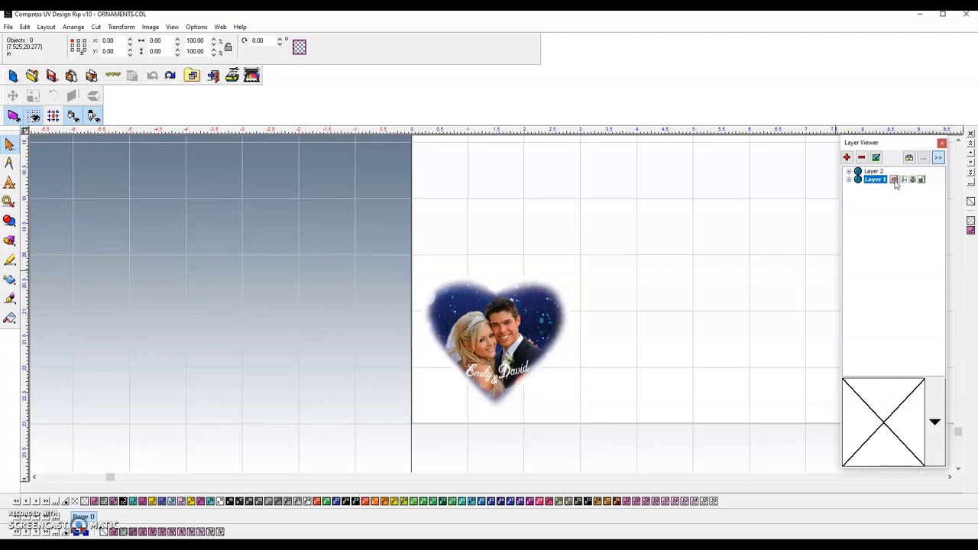
{"action": "left_click", "coordinate": [895, 181]}
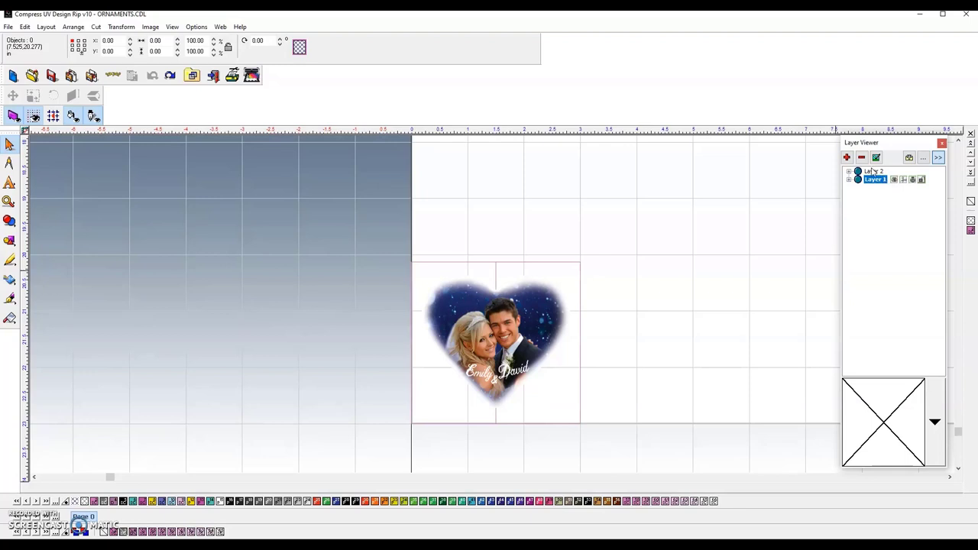
{"action": "left_click", "coordinate": [875, 172]}
{"action": "left_click", "coordinate": [895, 173]}
{"action": "left_click", "coordinate": [894, 173]}
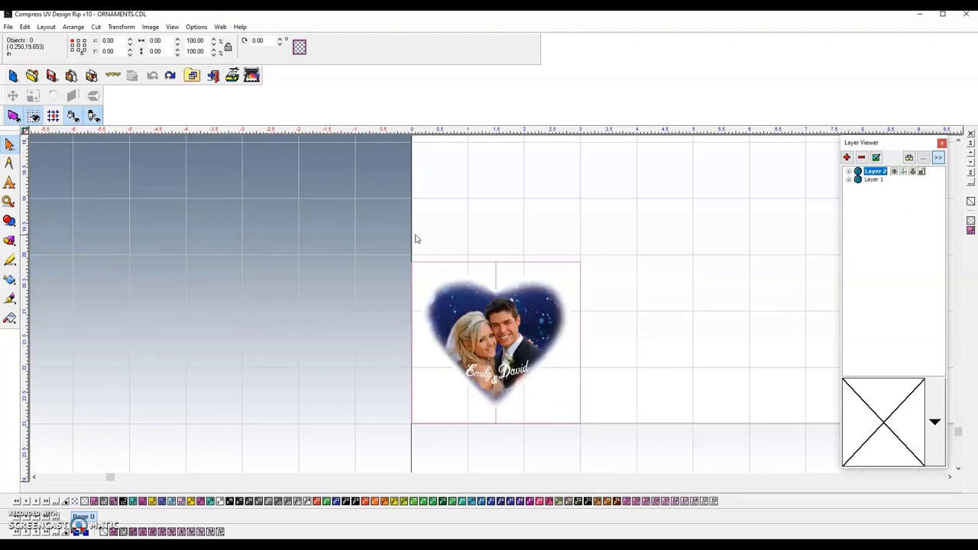
Select the template outline and heart photo together and array them in a grid with 6 copies across.
{"action": "left_click_drag", "start_coordinate": [415, 237], "coordinate": [657, 475]}
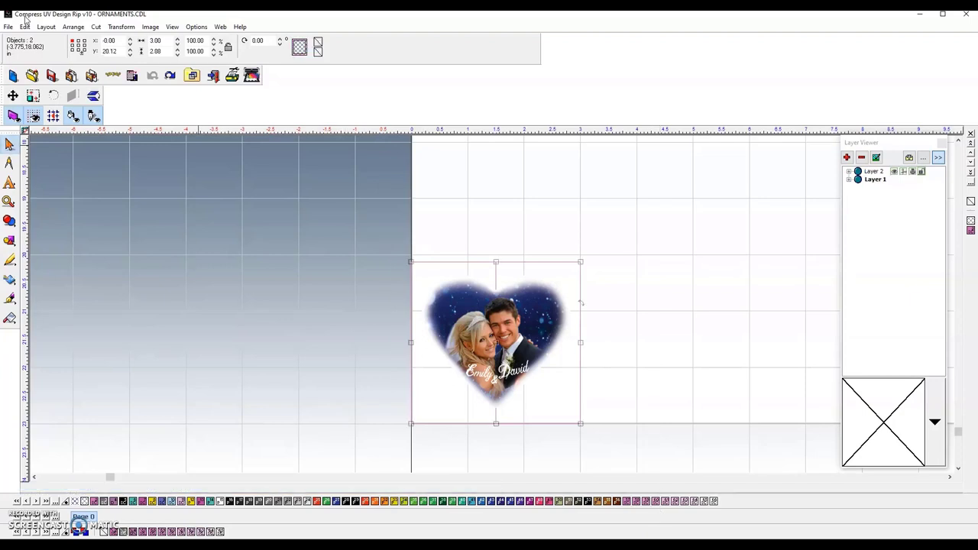
{"action": "left_click", "coordinate": [10, 202]}
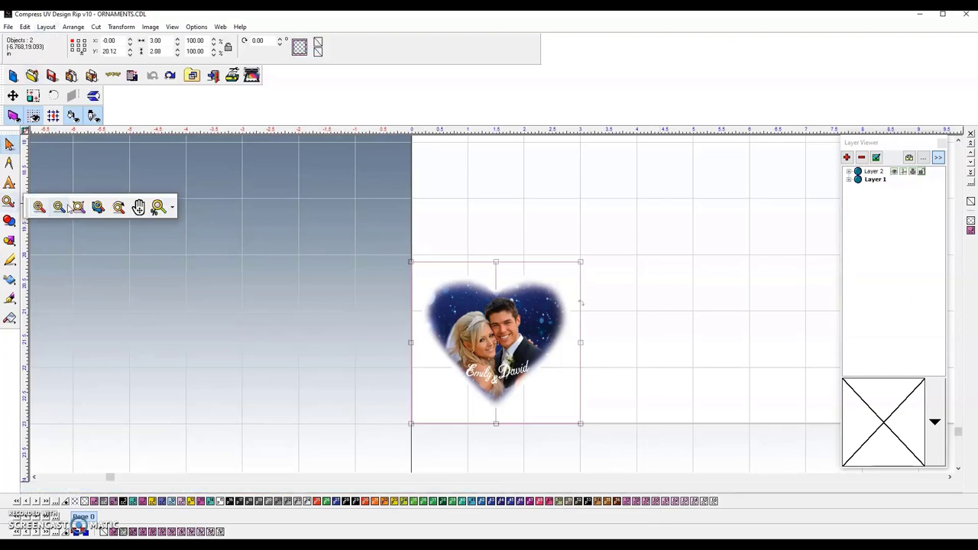
{"action": "left_click", "coordinate": [95, 209]}
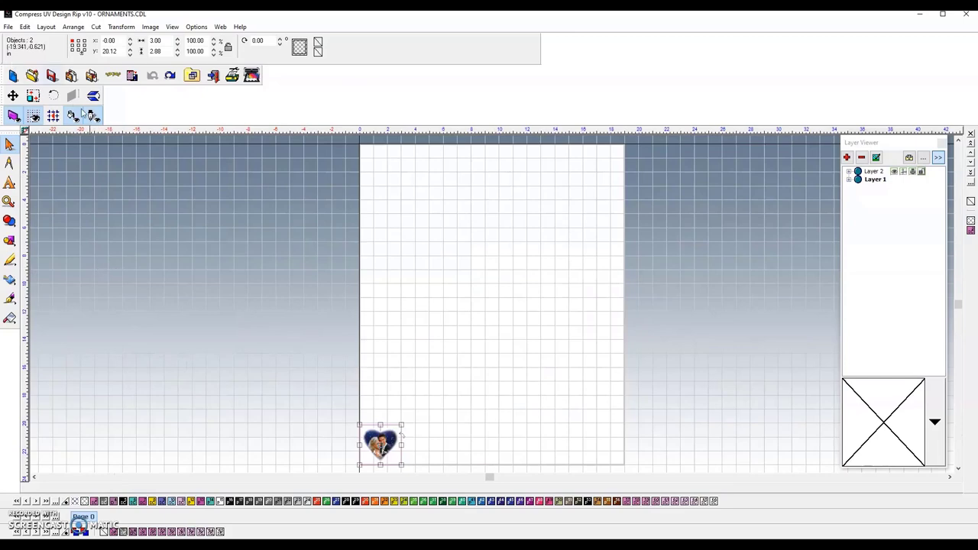
{"action": "left_click", "coordinate": [48, 28]}
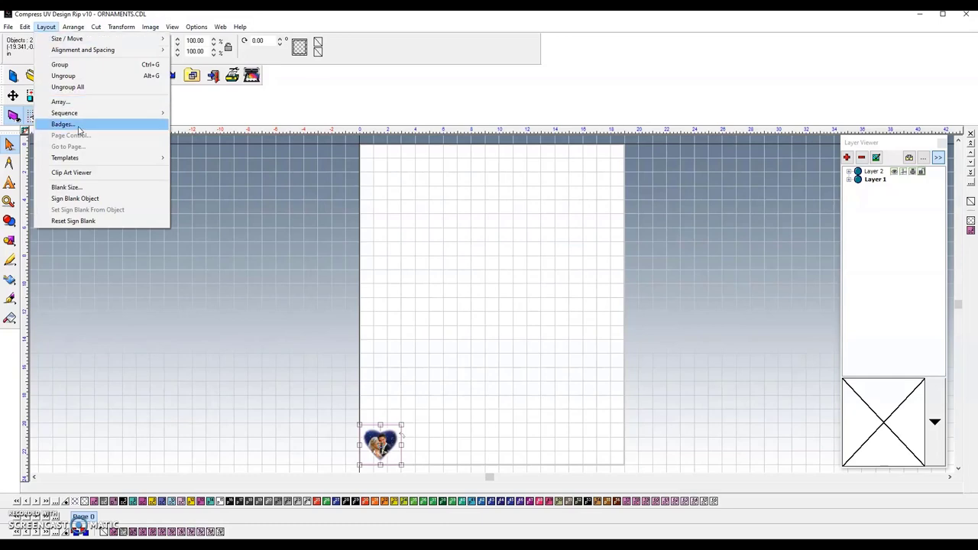
{"action": "left_click", "coordinate": [60, 101]}
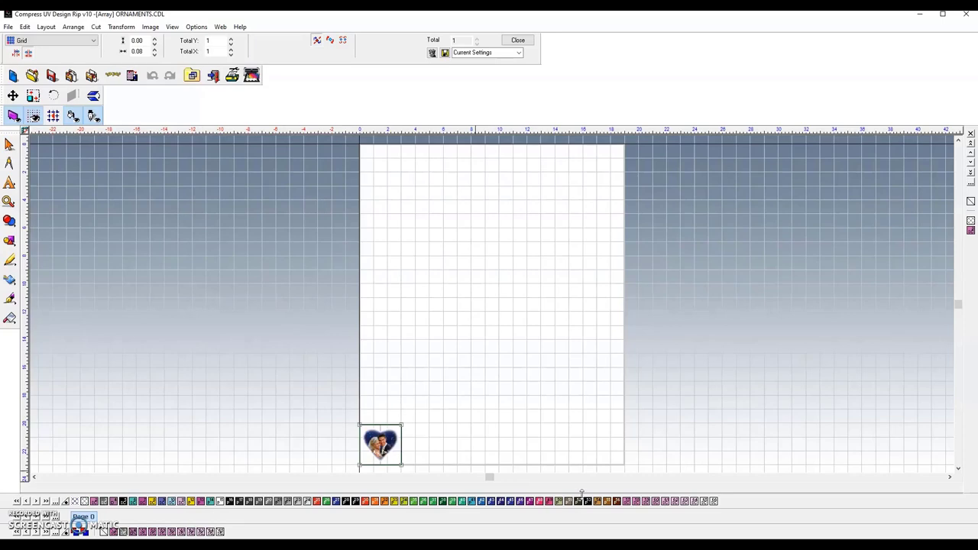
{"action": "left_click", "coordinate": [141, 51]}
{"action": "left_click", "coordinate": [232, 50]}
{"action": "left_click", "coordinate": [232, 49]}
{"action": "left_click", "coordinate": [232, 49]}
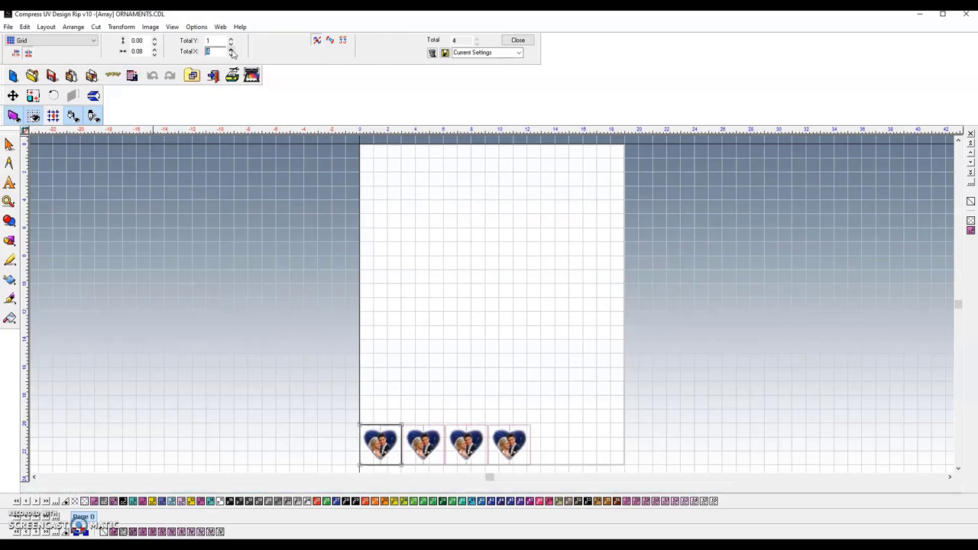
{"action": "left_click", "coordinate": [232, 49]}
{"action": "left_click", "coordinate": [232, 49]}
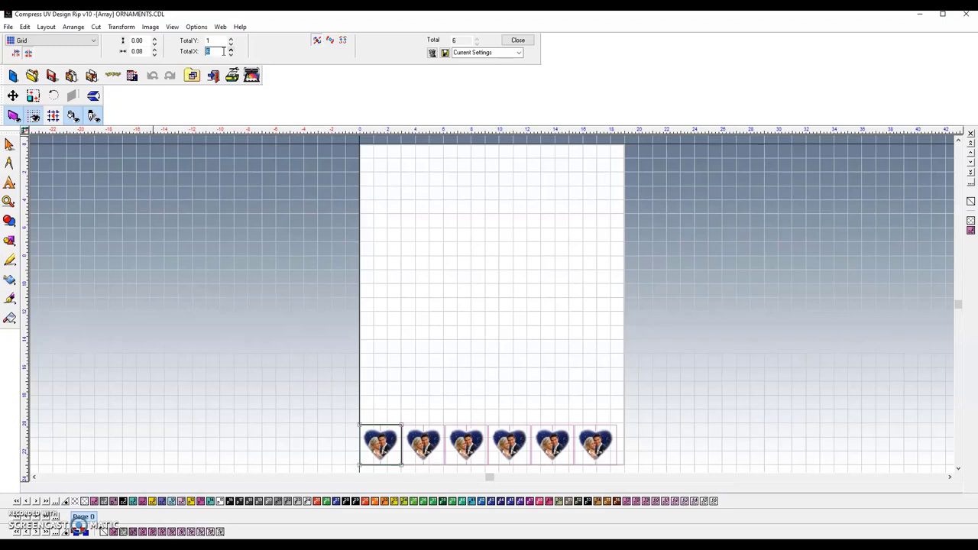
Set the array's vertical count to 8 and finish the array.
{"action": "left_click", "coordinate": [232, 39]}
{"action": "left_click", "coordinate": [231, 39]}
{"action": "left_click", "coordinate": [232, 39]}
{"action": "left_click", "coordinate": [231, 39]}
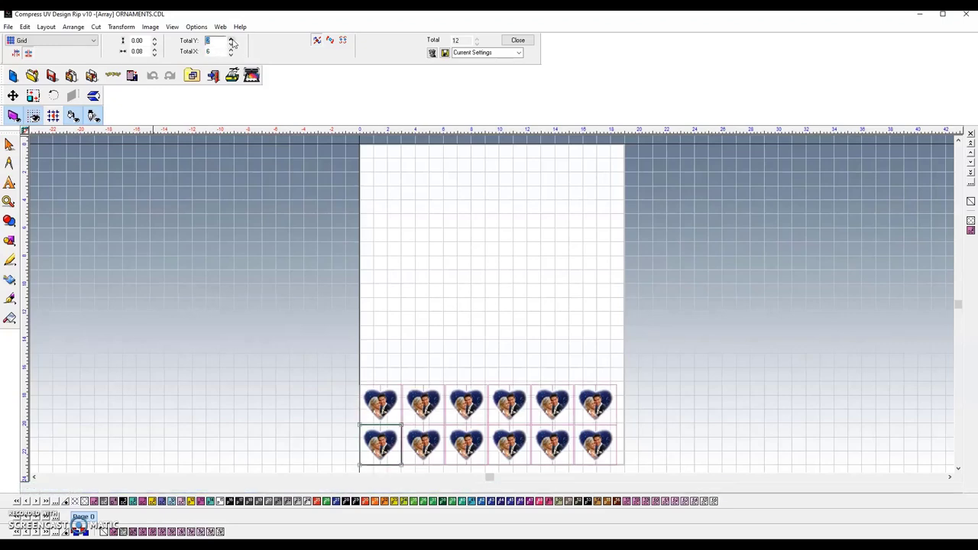
{"action": "left_click", "coordinate": [232, 39]}
{"action": "left_click", "coordinate": [232, 39]}
{"action": "left_click", "coordinate": [232, 39]}
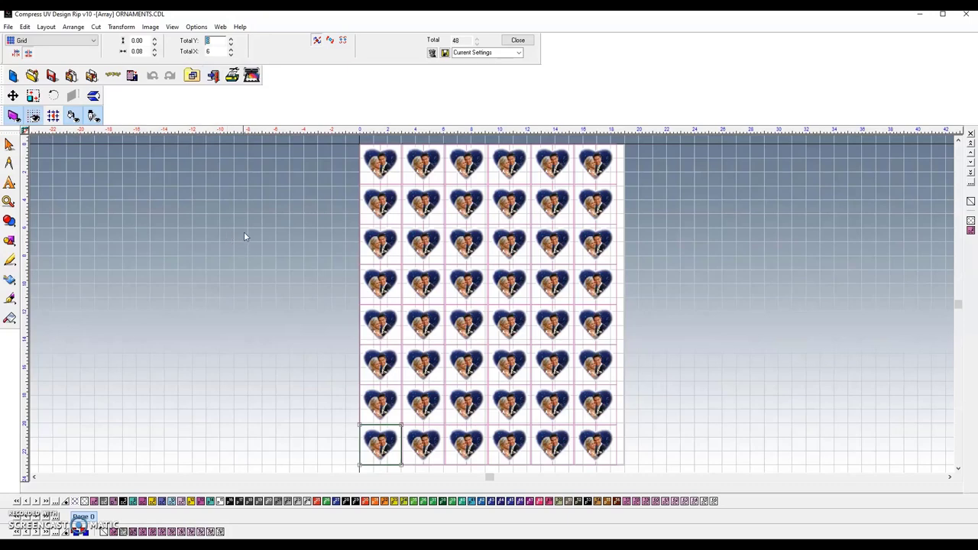
{"action": "left_click", "coordinate": [534, 167]}
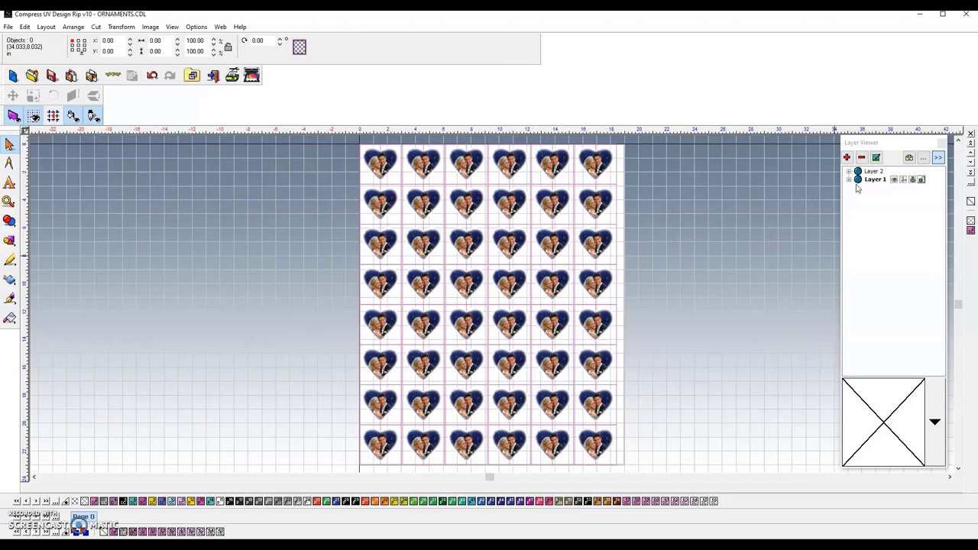
Hide Layer 2 and send the Layer 1 template outlines to the Mutoh XPJ-661 LUH1 Color Only queue in Compress Rip.
{"action": "left_click", "coordinate": [875, 172]}
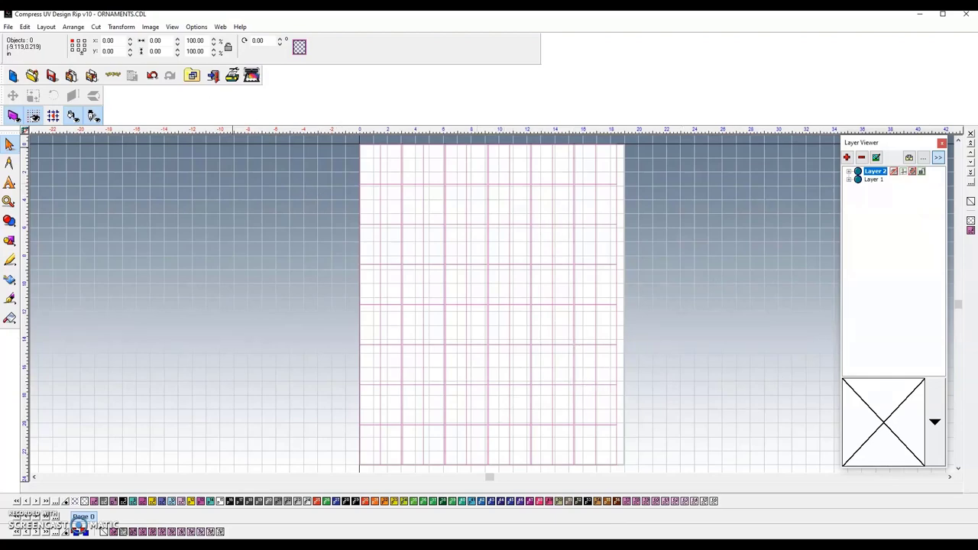
{"action": "left_click", "coordinate": [873, 179]}
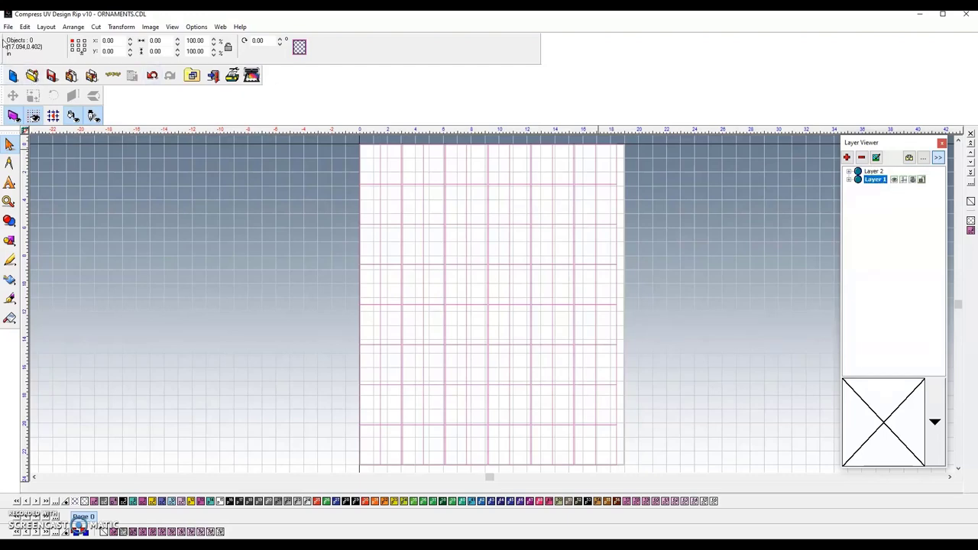
{"action": "left_click", "coordinate": [9, 29]}
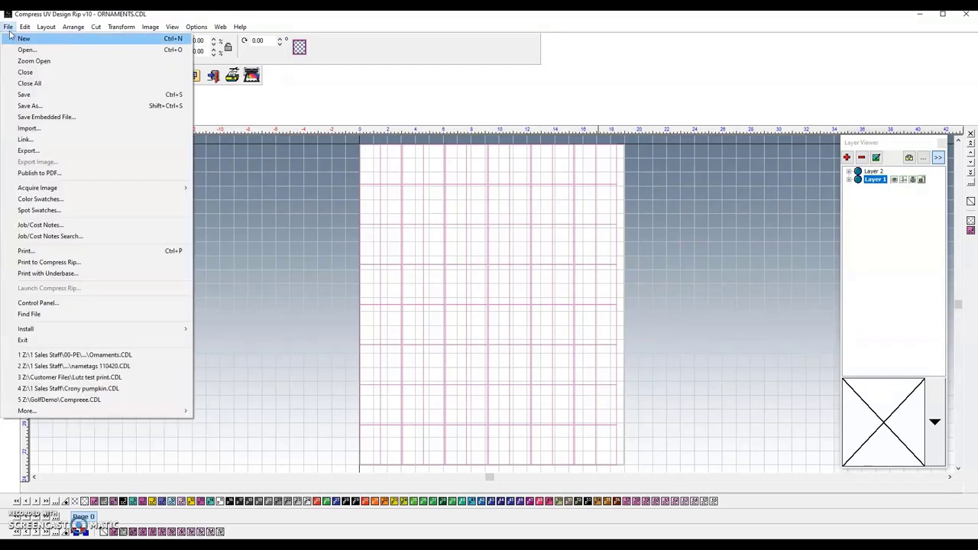
{"action": "left_click", "coordinate": [88, 265]}
{"action": "left_click", "coordinate": [567, 299]}
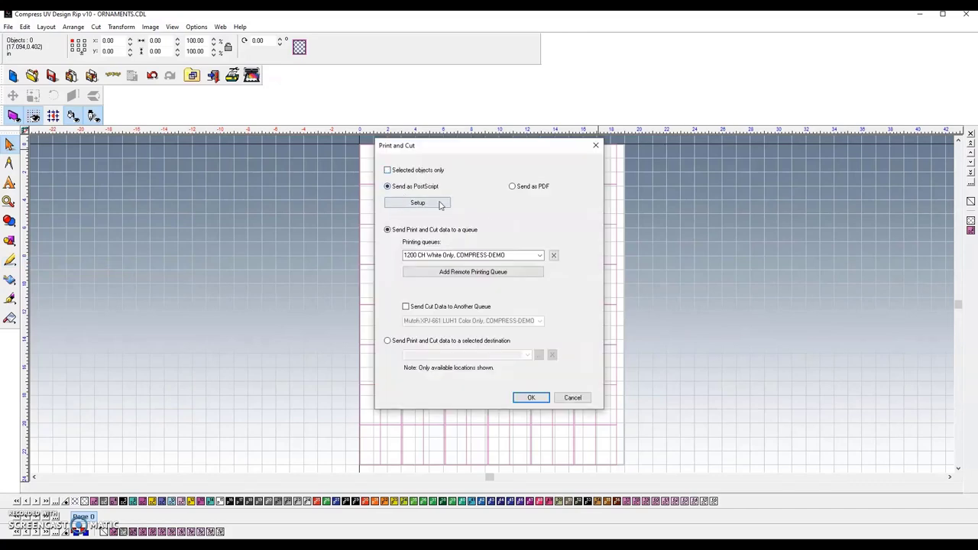
{"action": "left_click", "coordinate": [540, 255]}
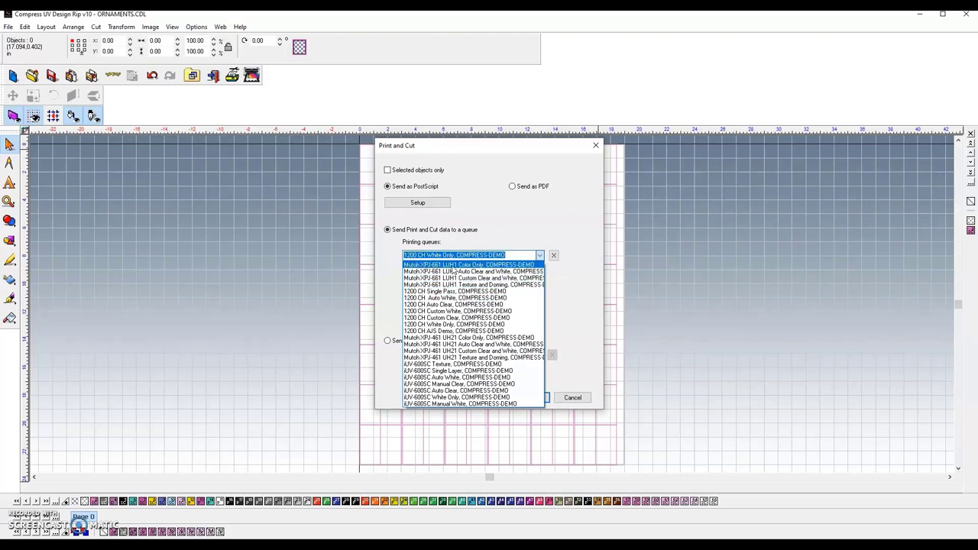
{"action": "left_click", "coordinate": [453, 265]}
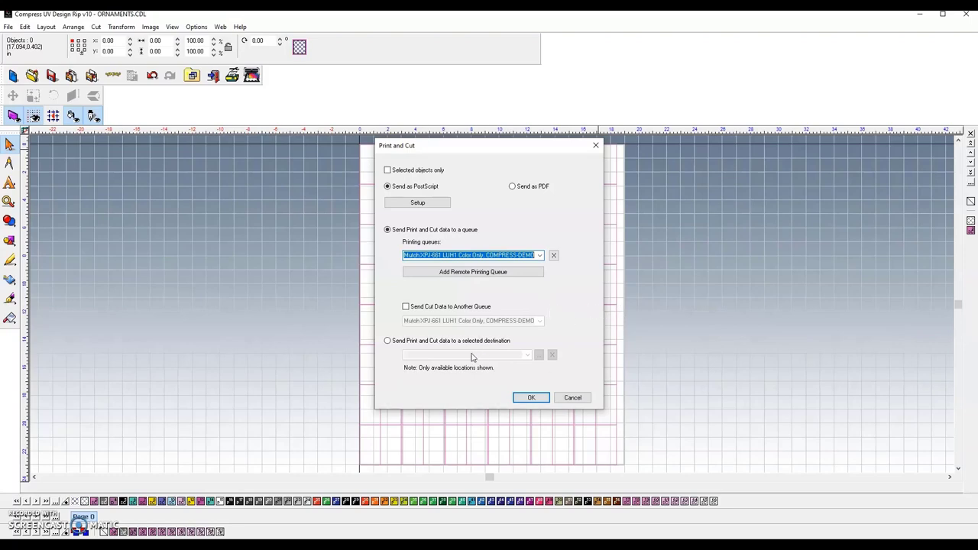
{"action": "left_click", "coordinate": [532, 398]}
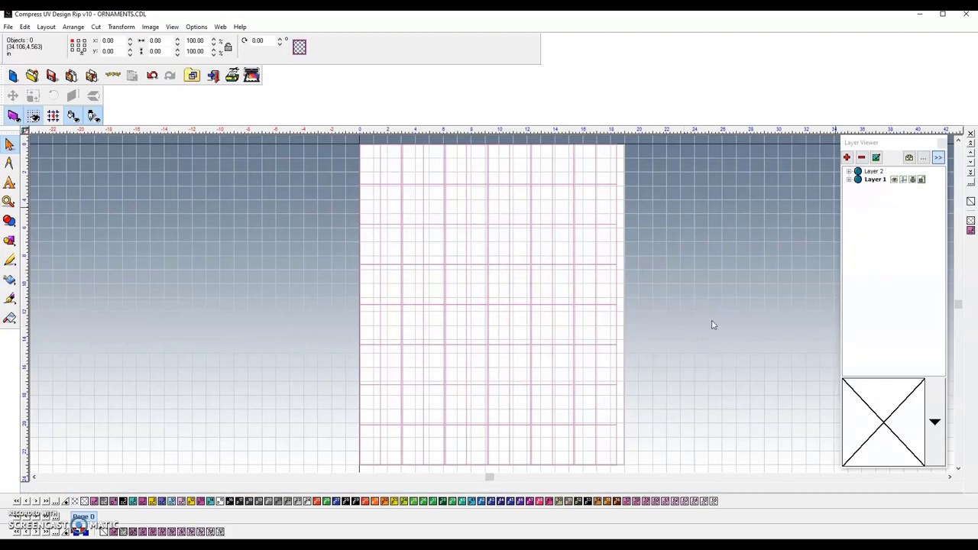
Hide the Layer 1 template outlines and show the heart photos on Layer 2.
{"action": "left_click", "coordinate": [895, 180]}
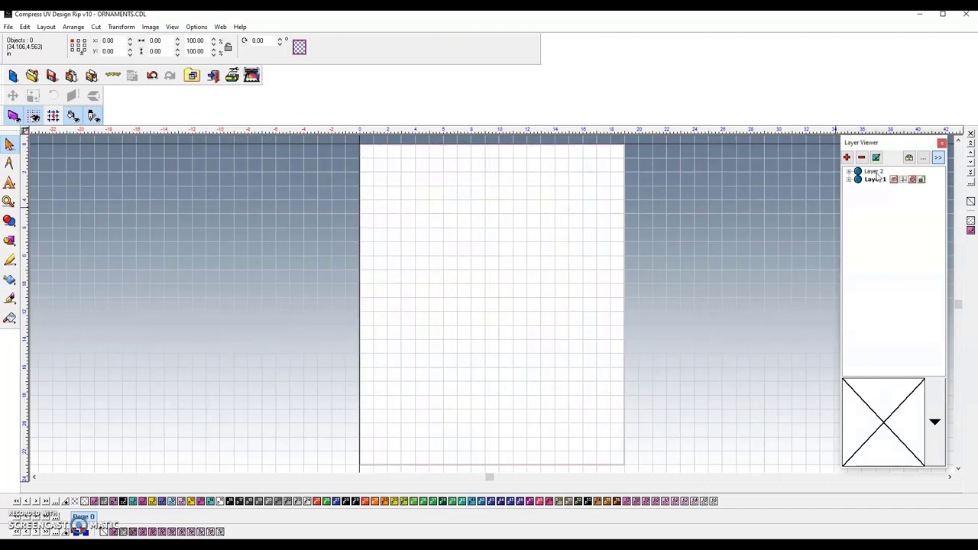
{"action": "left_click", "coordinate": [878, 172]}
{"action": "left_click", "coordinate": [892, 172]}
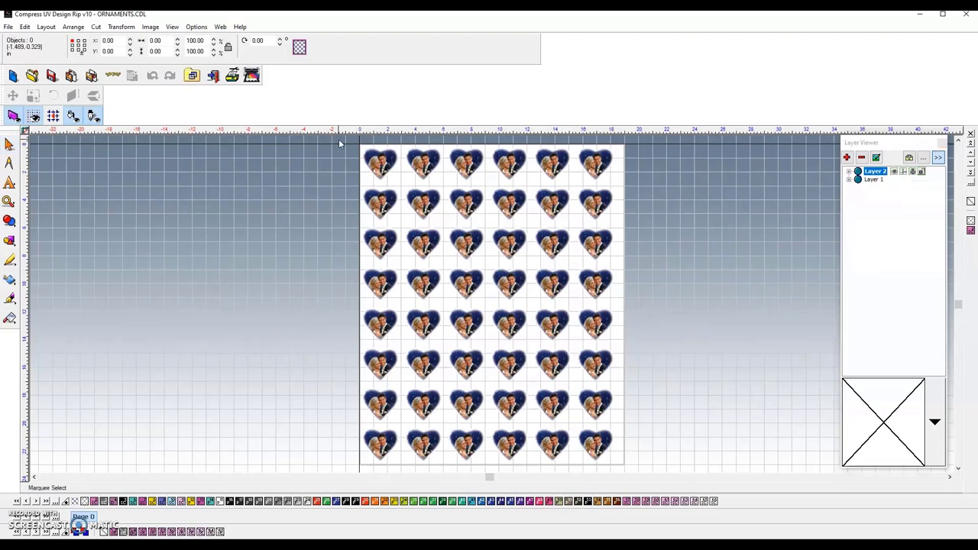
Select all the heart photos and send the Layer 2 artwork to the Mutoh XPJ-661 LUH1 Color Only queue, continuing with transparency printing.
{"action": "left_click_drag", "start_coordinate": [339, 143], "coordinate": [653, 476]}
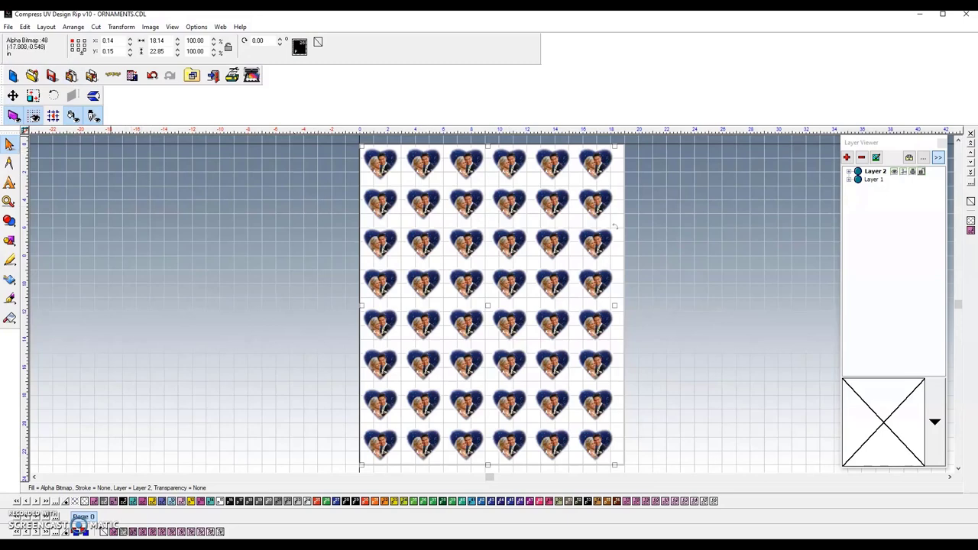
{"action": "left_click", "coordinate": [6, 28]}
{"action": "left_click", "coordinate": [75, 266]}
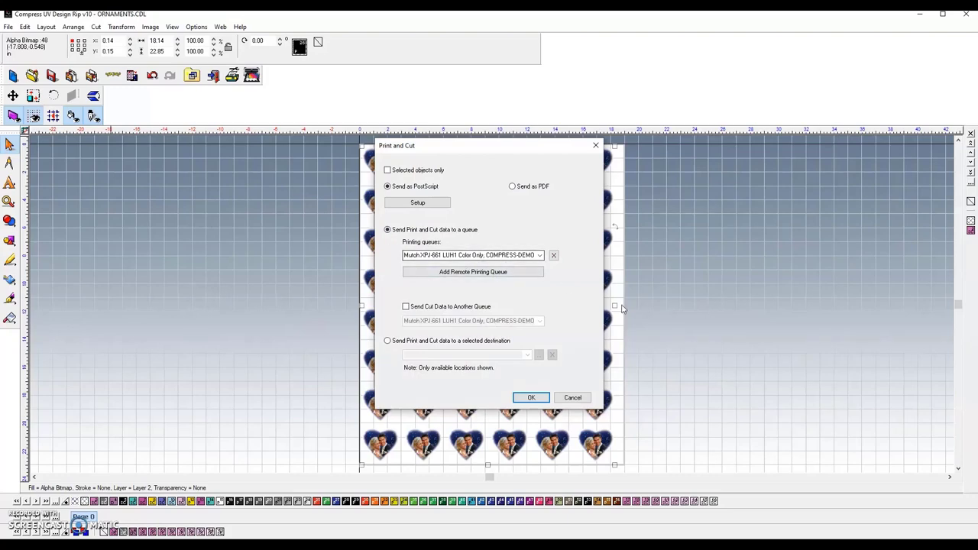
{"action": "left_click", "coordinate": [531, 397]}
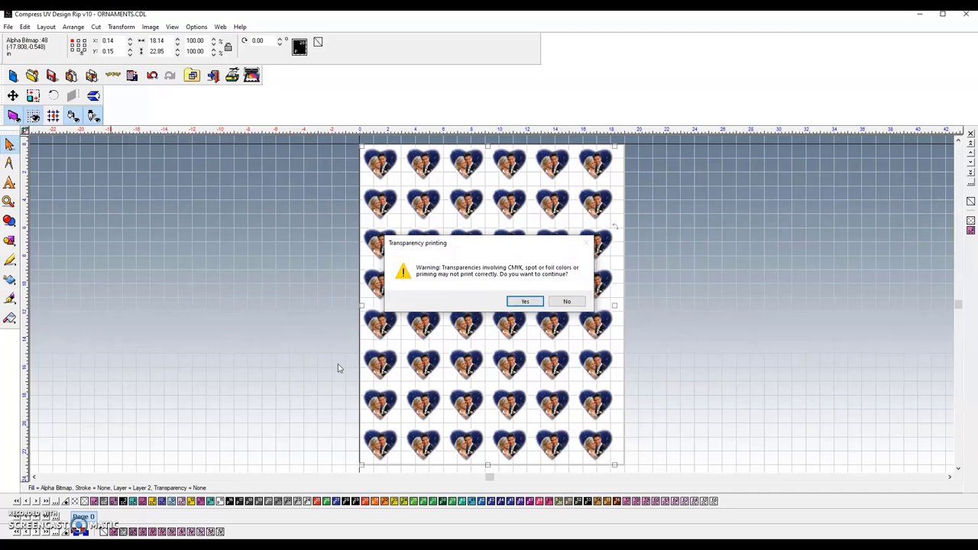
{"action": "left_click", "coordinate": [526, 302]}
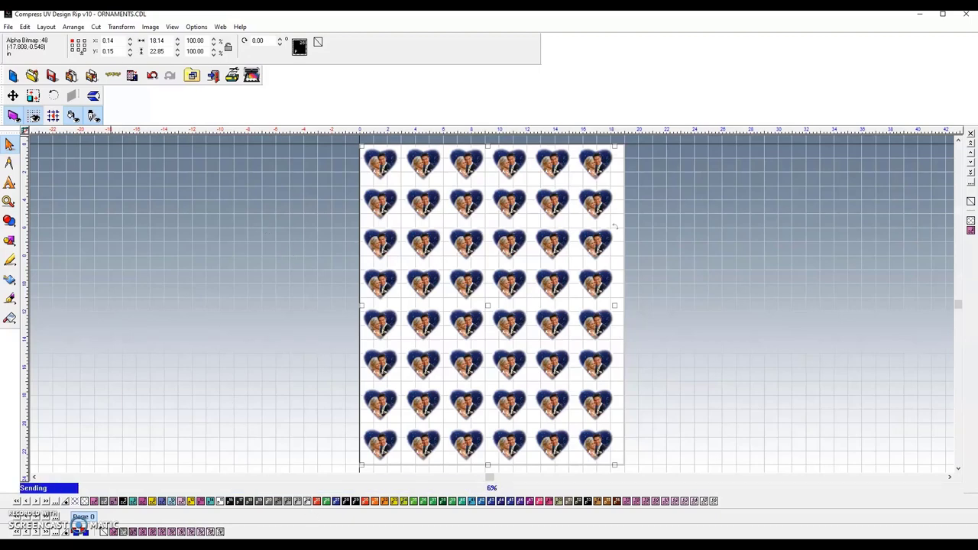
Switch to the web browser and review the BestBlanks 3" heart ornament page and the other ornament shapes in the search results.
{"action": "left_click", "coordinate": [262, 493]}
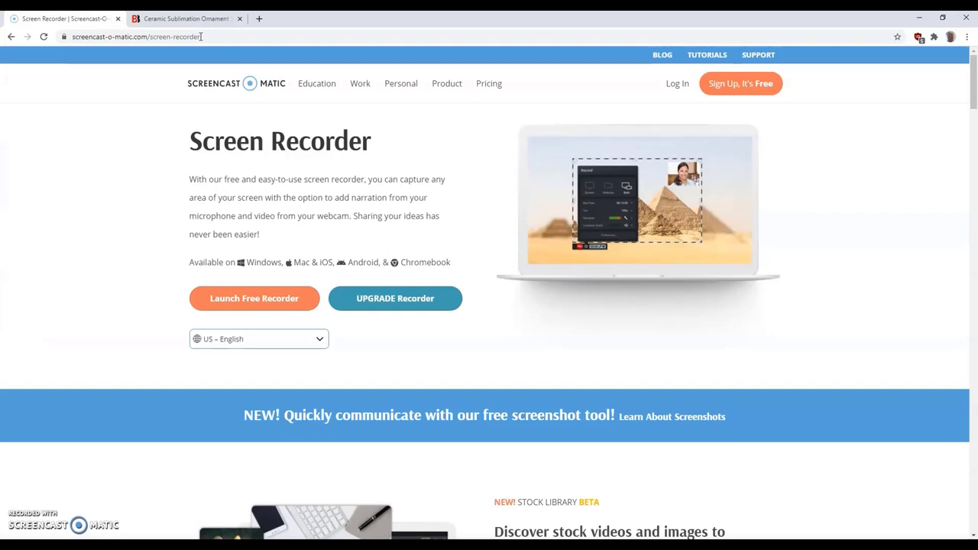
{"action": "left_click", "coordinate": [177, 17]}
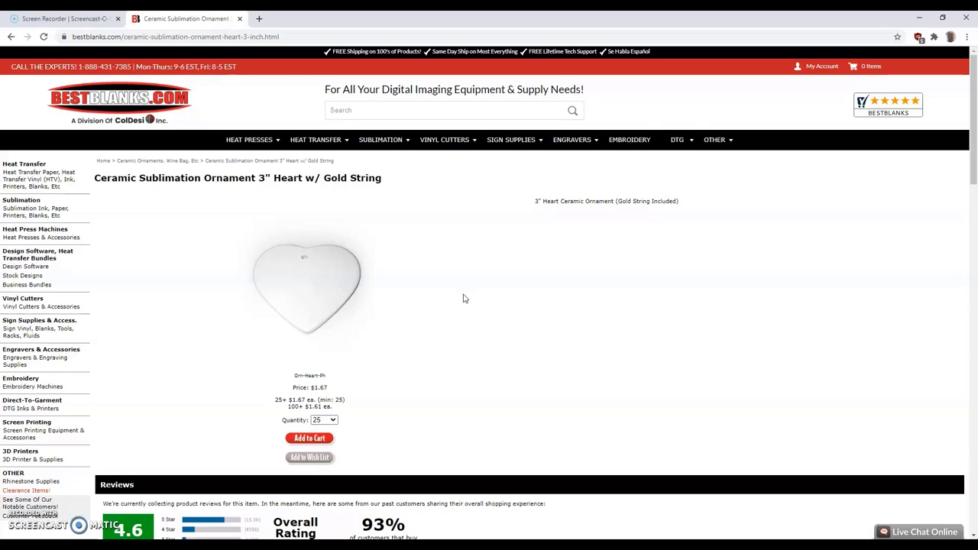
{"action": "key", "text": "alt+Left"}
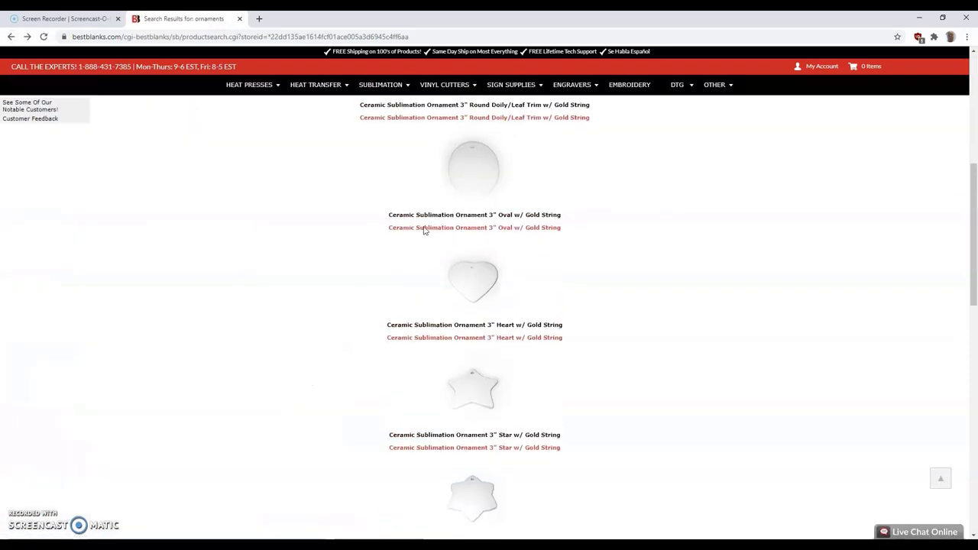
{"action": "scroll", "coordinate": [333, 227], "scroll_direction": "up", "scroll_amount": 3}
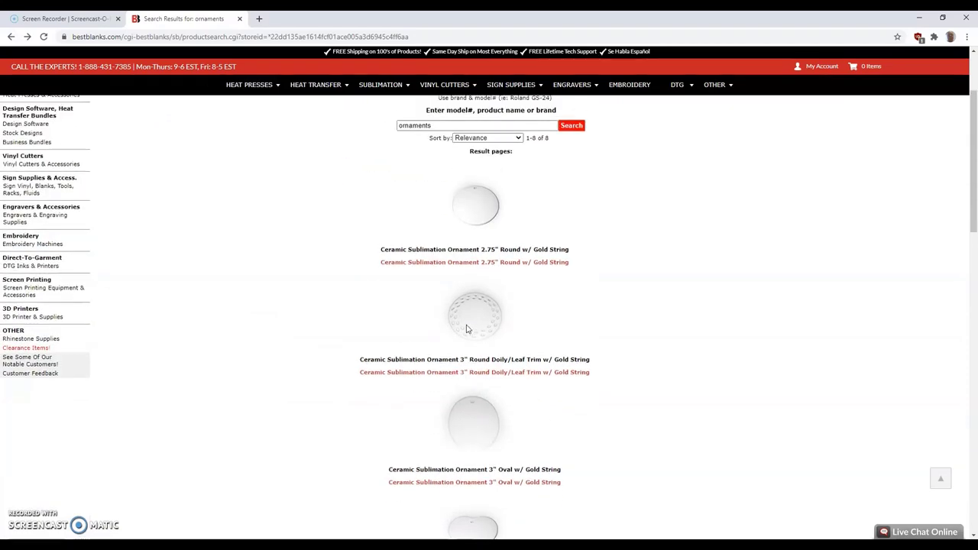
{"action": "scroll", "coordinate": [298, 321], "scroll_direction": "up", "scroll_amount": 2}
{"action": "scroll", "coordinate": [314, 323], "scroll_direction": "down", "scroll_amount": 7}
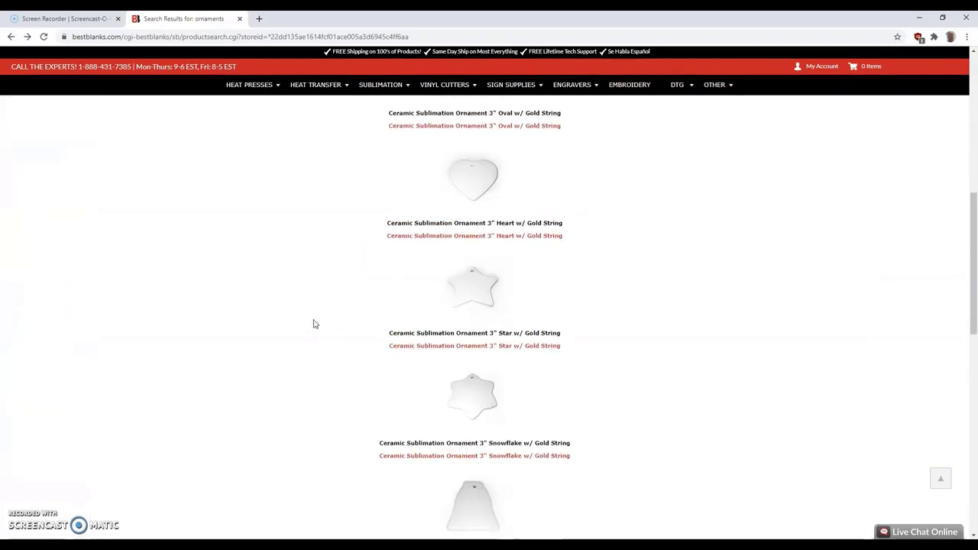
{"action": "scroll", "coordinate": [316, 325], "scroll_direction": "down", "scroll_amount": 1}
{"action": "scroll", "coordinate": [295, 354], "scroll_direction": "down", "scroll_amount": 2}
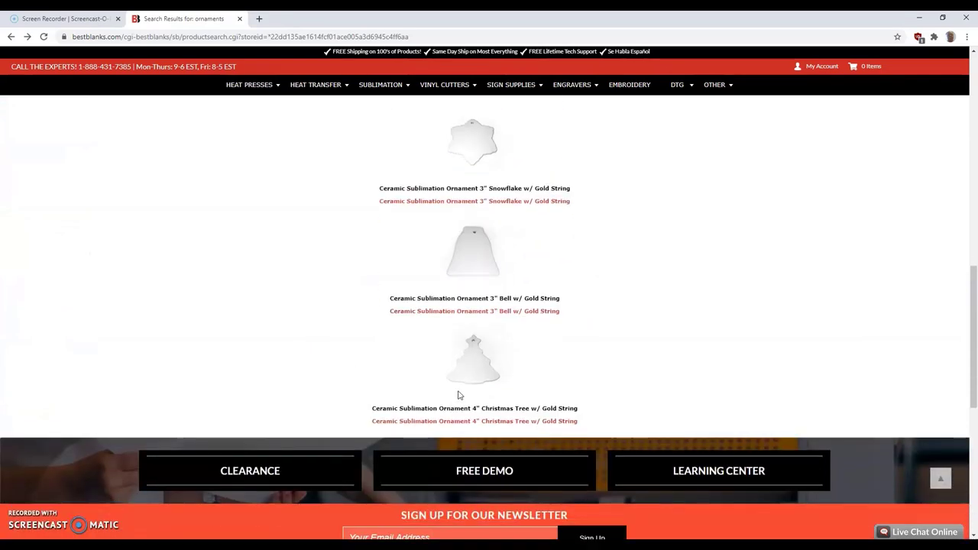
Switch to CompressRIP and set the print mode of the ORNAMENTS template outline job to CMYK Only Fast.
{"action": "scroll", "coordinate": [310, 329], "scroll_direction": "up", "scroll_amount": 5}
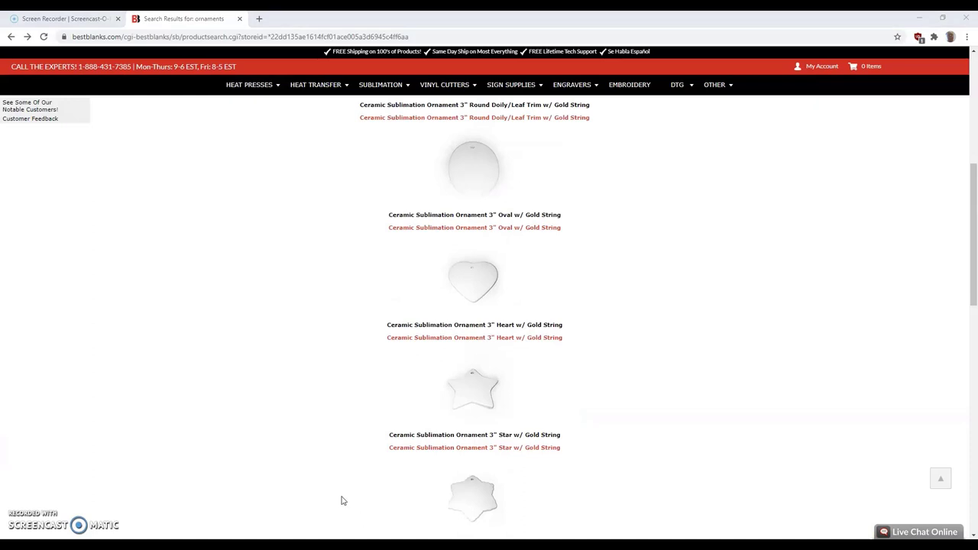
{"action": "key", "text": "alt+Tab"}
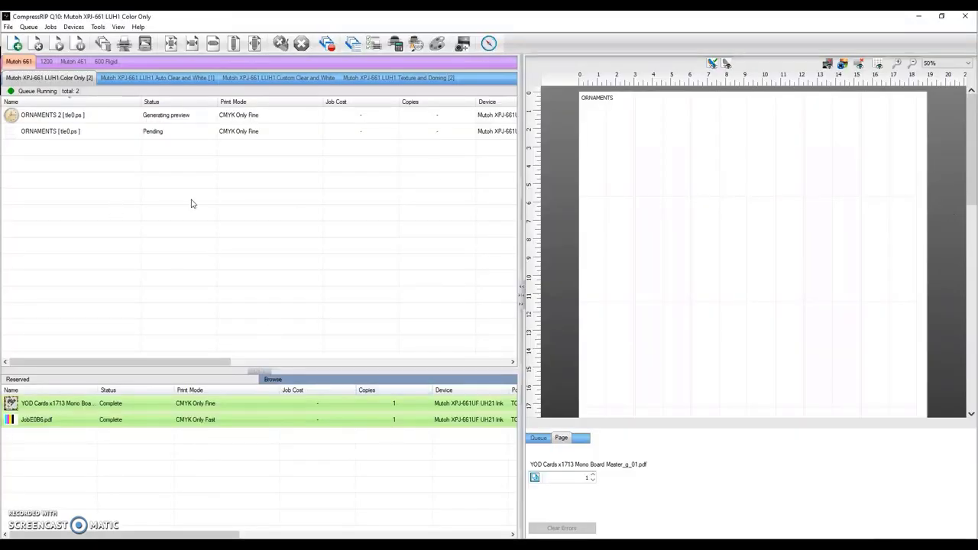
{"action": "left_click", "coordinate": [197, 134]}
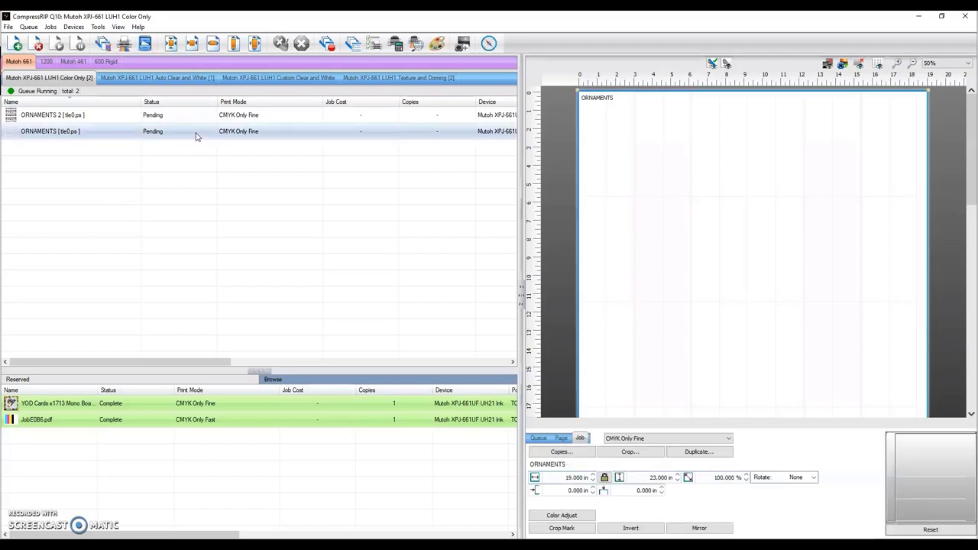
{"action": "left_click", "coordinate": [719, 441]}
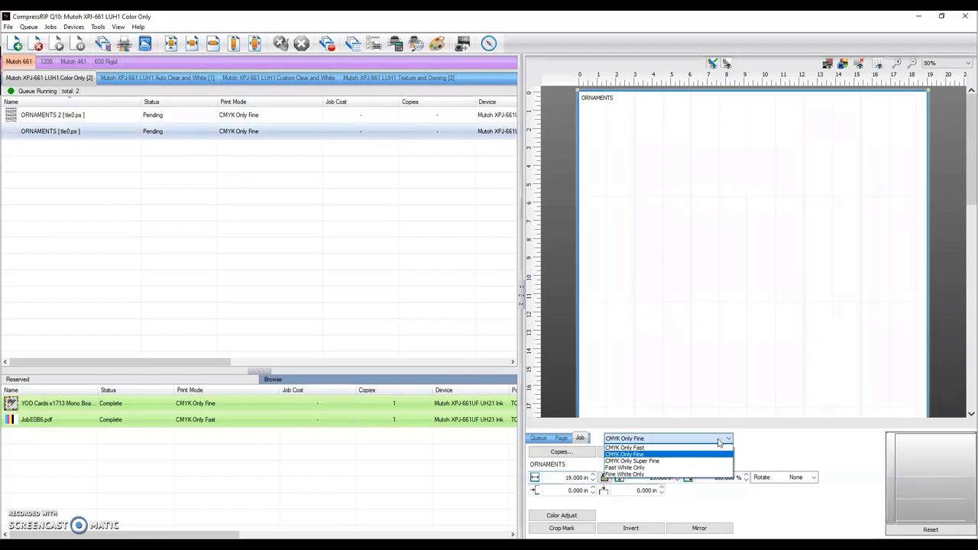
{"action": "left_click", "coordinate": [637, 449]}
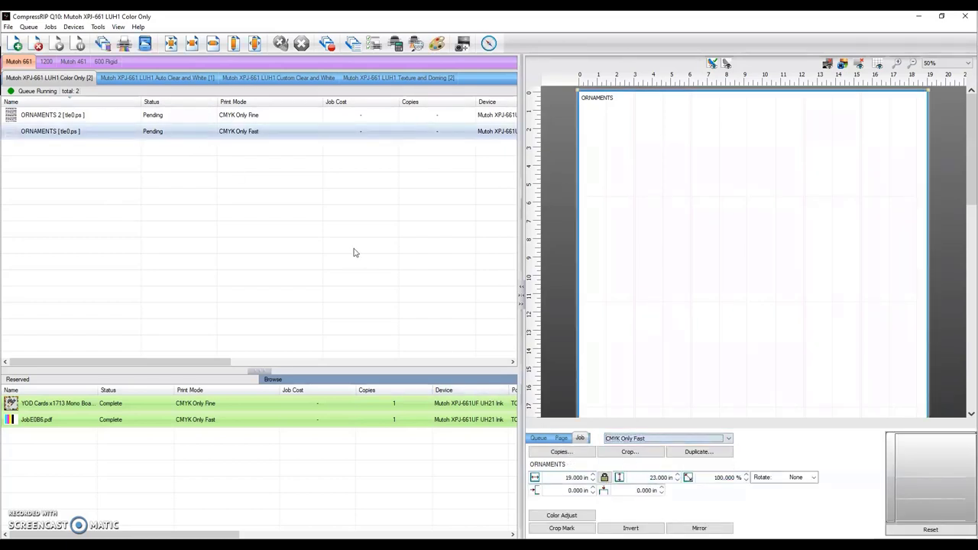
Process the ORNAMENTS 2 heart photo job so it is spooled and held in the queue, and check its job cost.
{"action": "left_click", "coordinate": [189, 121]}
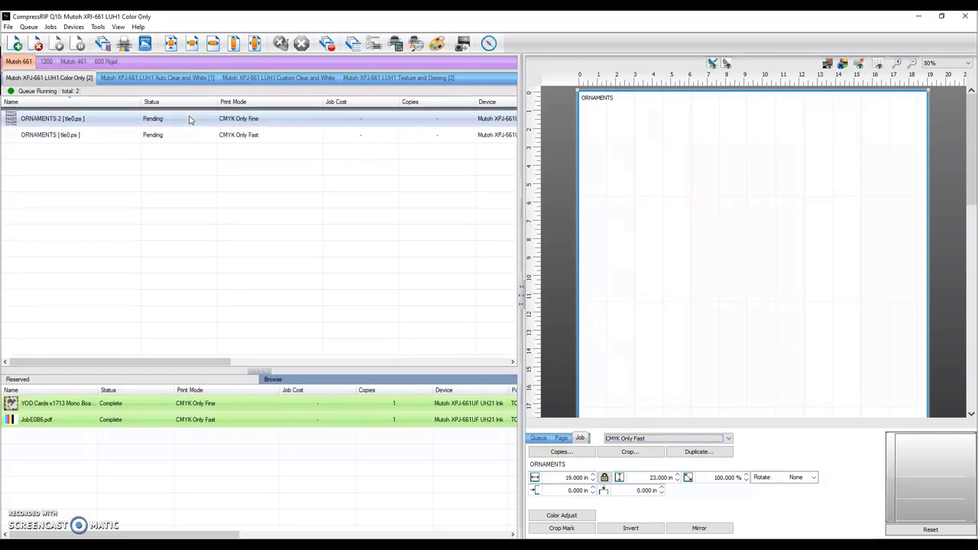
{"action": "left_click", "coordinate": [288, 134]}
{"action": "left_click", "coordinate": [287, 117]}
{"action": "right_click", "coordinate": [287, 117]}
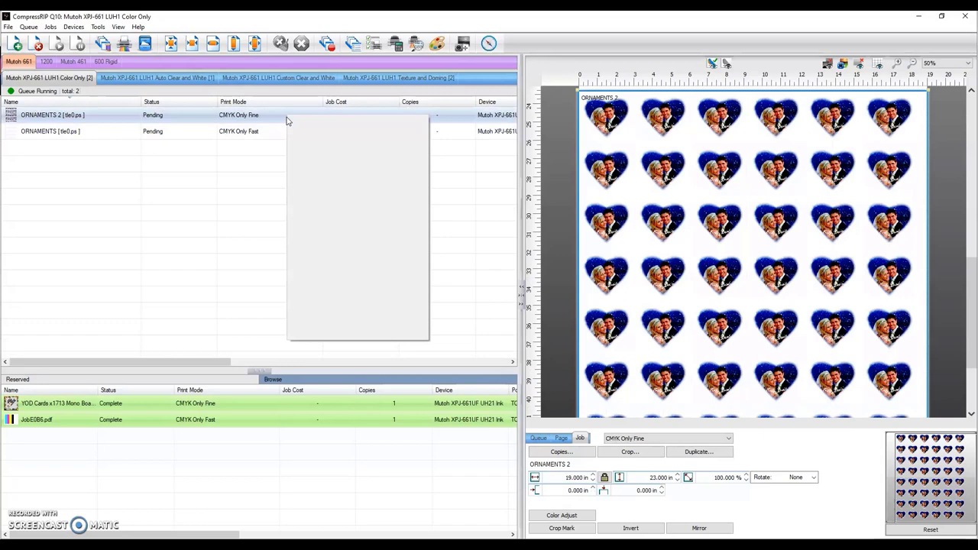
{"action": "left_click", "coordinate": [375, 219]}
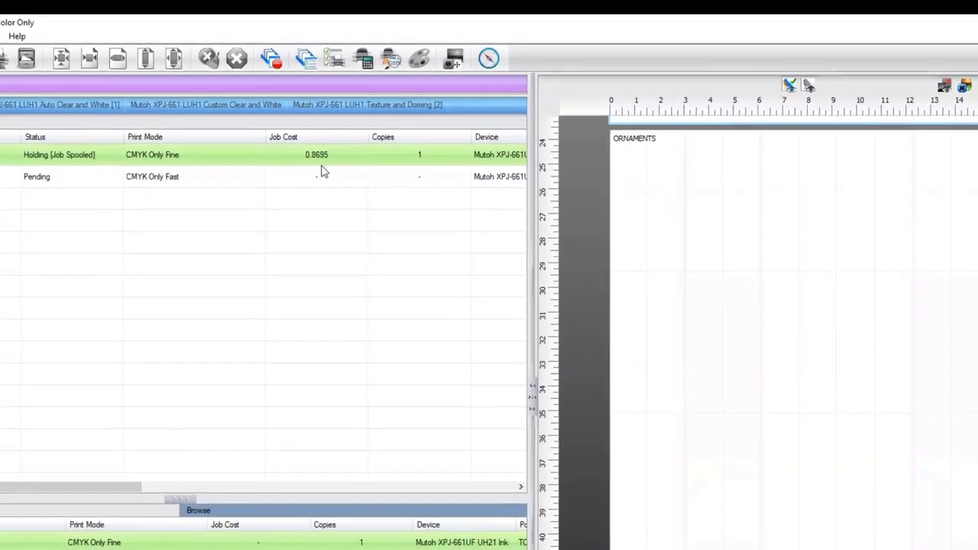
{"action": "mouse_move", "coordinate": [343, 143]}
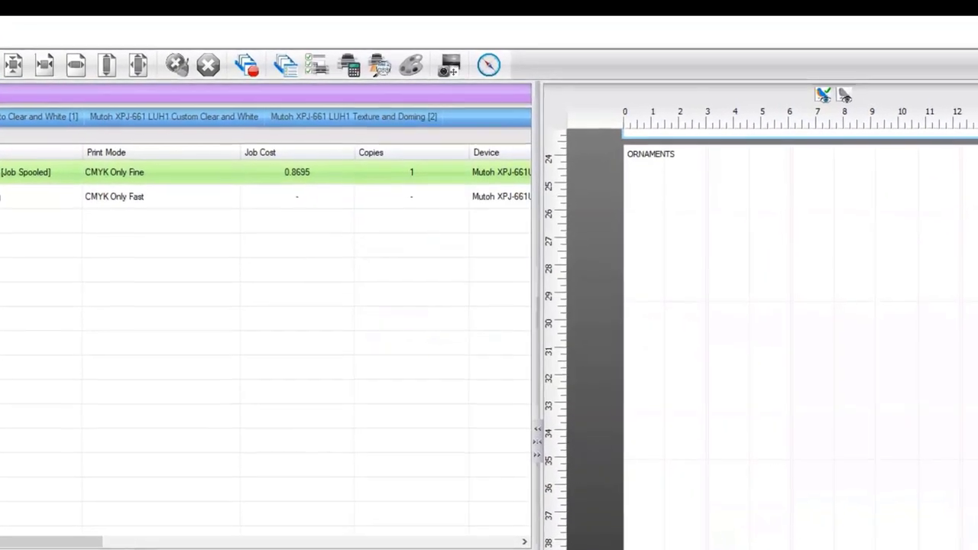